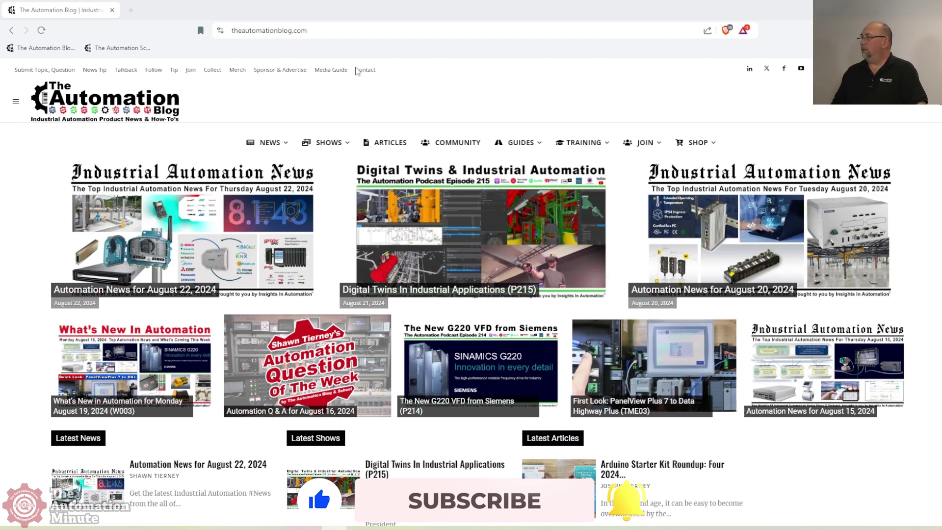
- Go to the ab.com Allen-Bradley page and open its Downloads tile
left_click(309, 30)
type("ra")
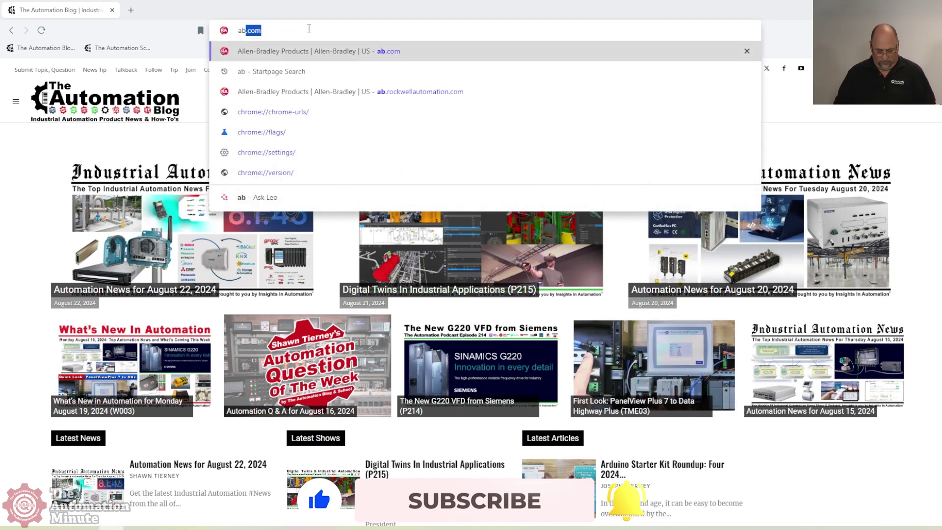
key("Return")
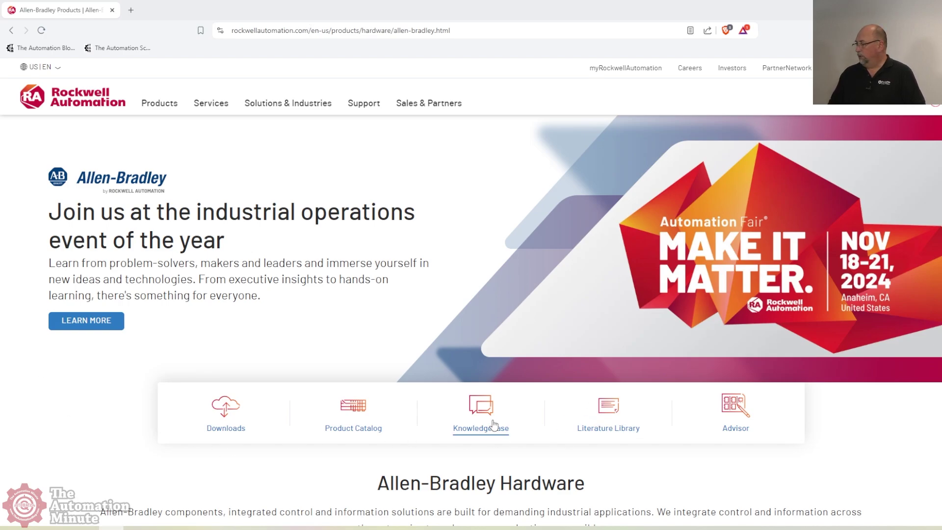
left_click(228, 410)
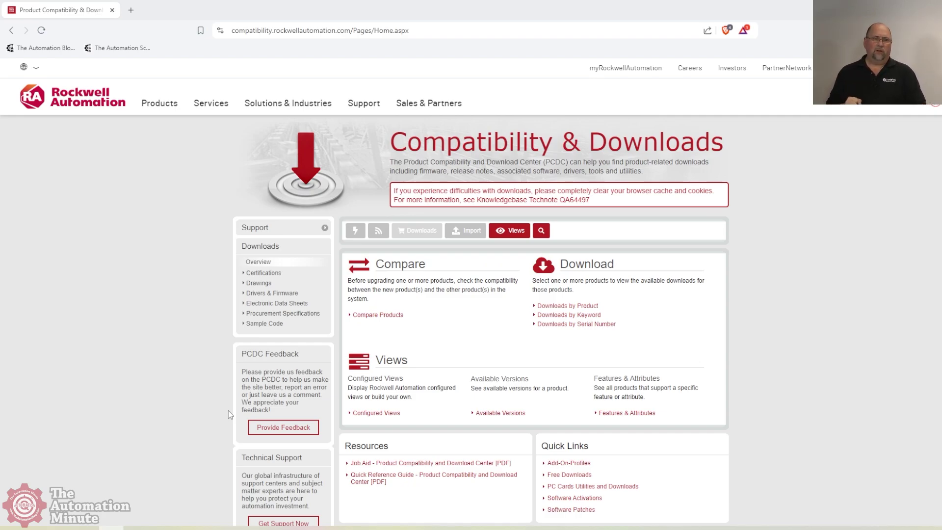
- Search PCDC for 'starter lite' and select RSLogix Micro Starter Lite w/o RSLinx EN (8.30.00)
left_click(542, 230)
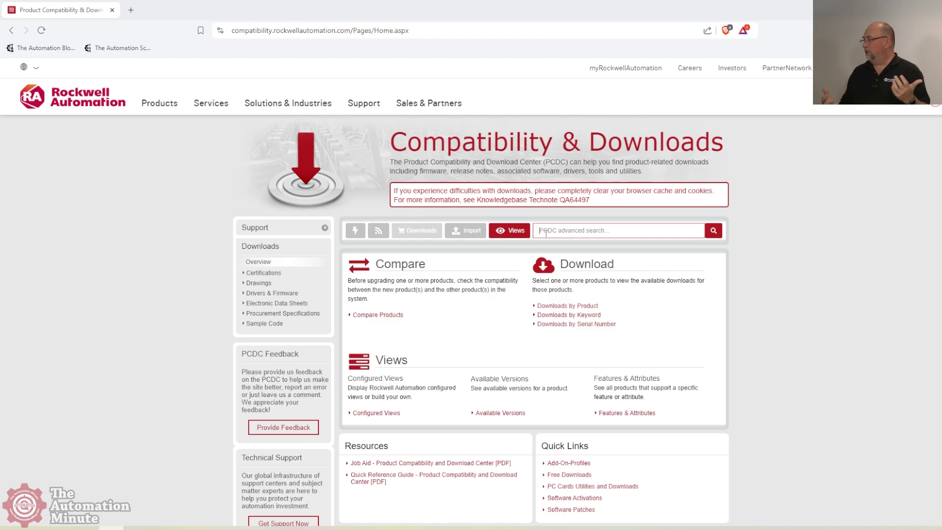
left_click(546, 234)
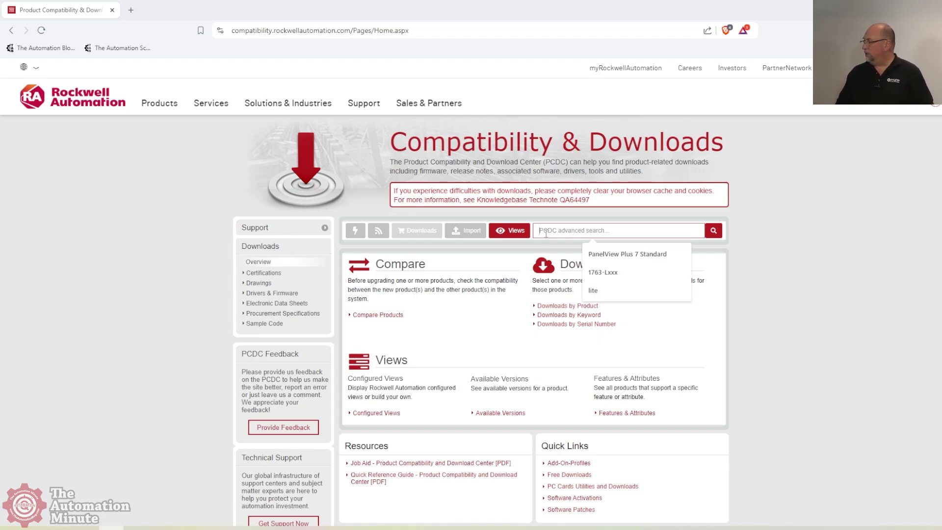
type("starter")
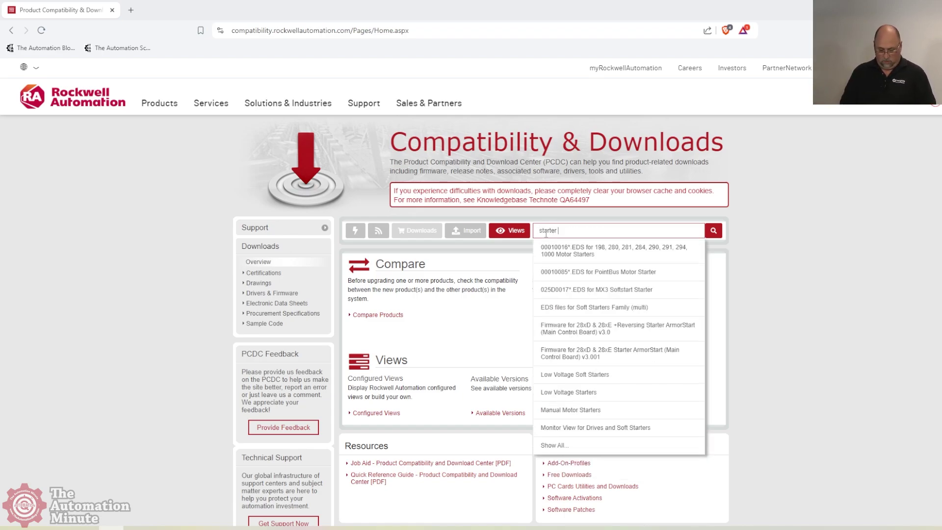
type(" lite")
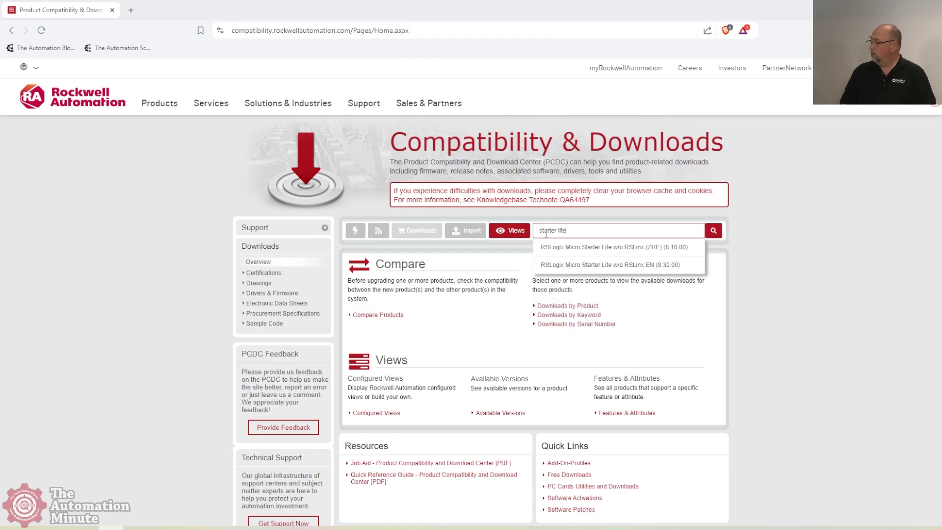
left_click(655, 265)
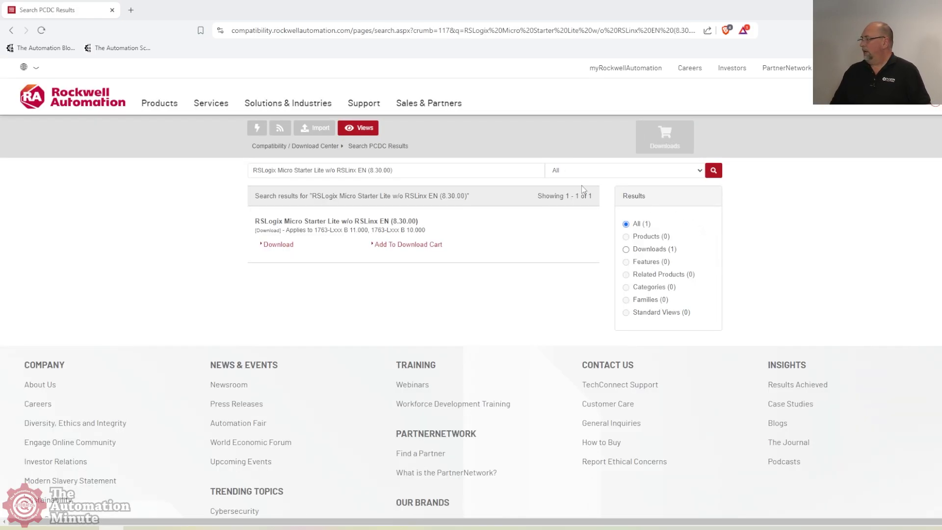
- Open the downloads for the Micro Starter Lite result, listing the 1763-Lxxx series B controller
left_click(289, 249)
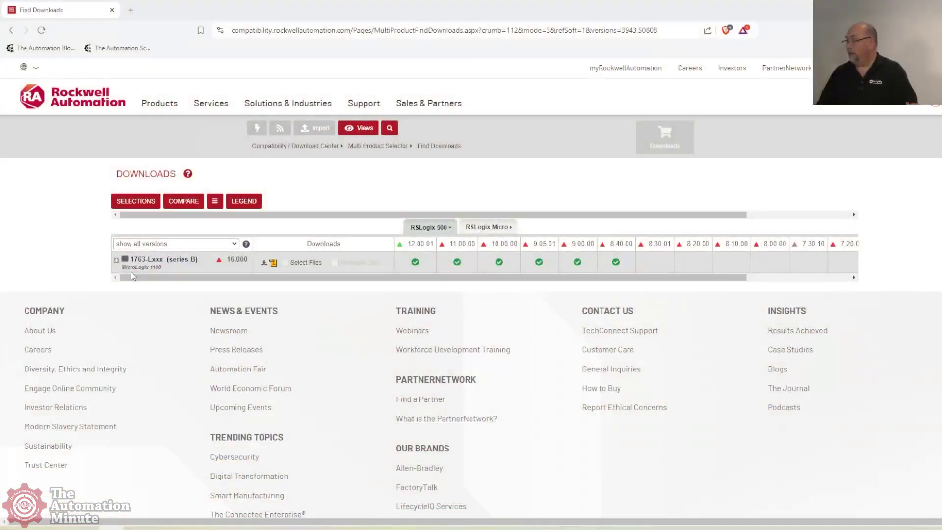
- Request 1763-Lxxx downloads and sign in to list firmware 11.000 and 10.000
left_click(264, 265)
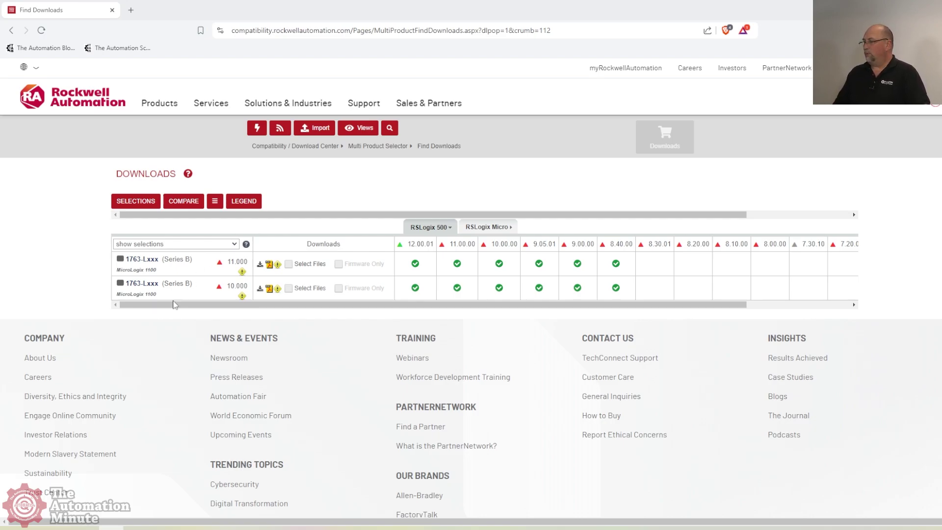
- Request unlocking the 10.000 downloads, citing testing an existing system, and submit it
mouse_move(234, 266)
left_click(261, 291)
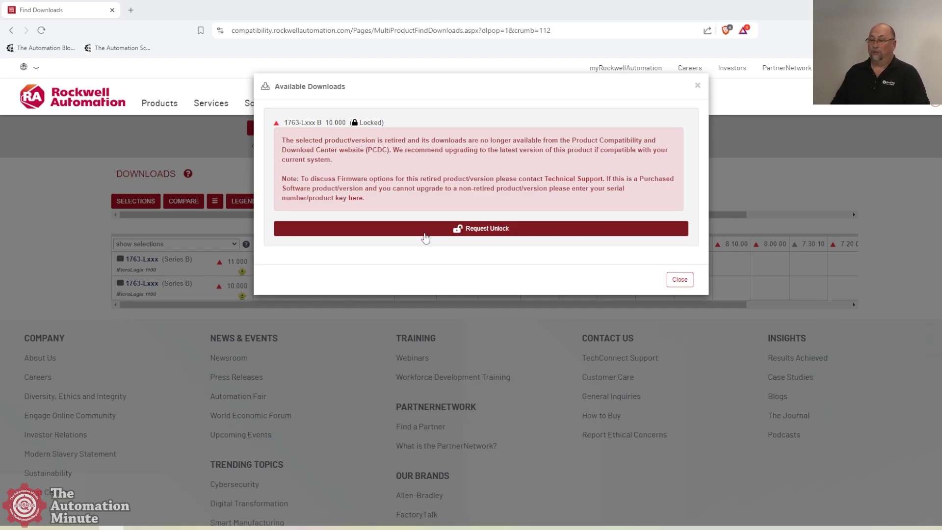
left_click(425, 237)
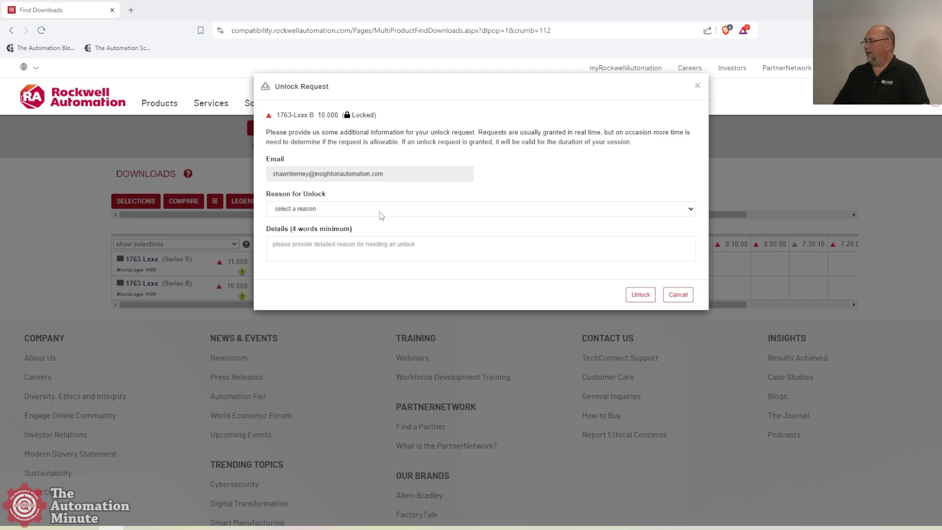
left_click(381, 210)
left_click(381, 252)
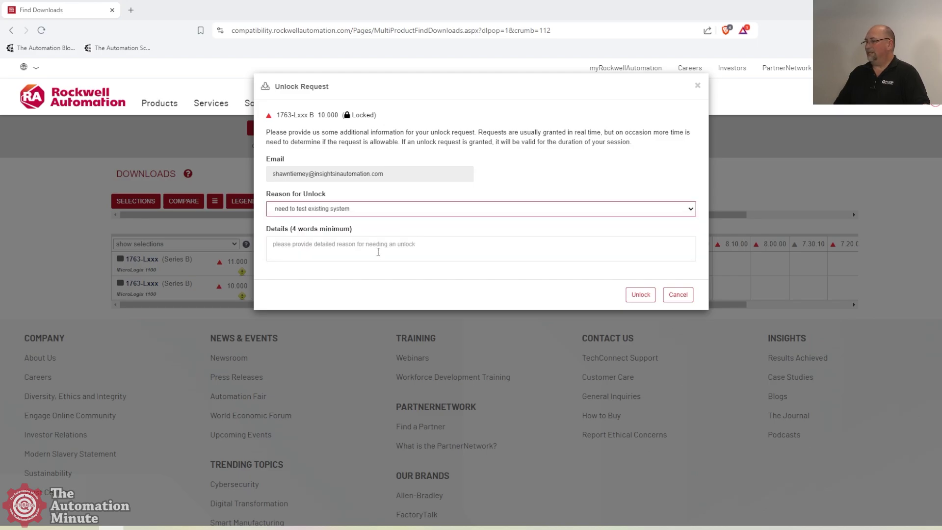
left_click(370, 252)
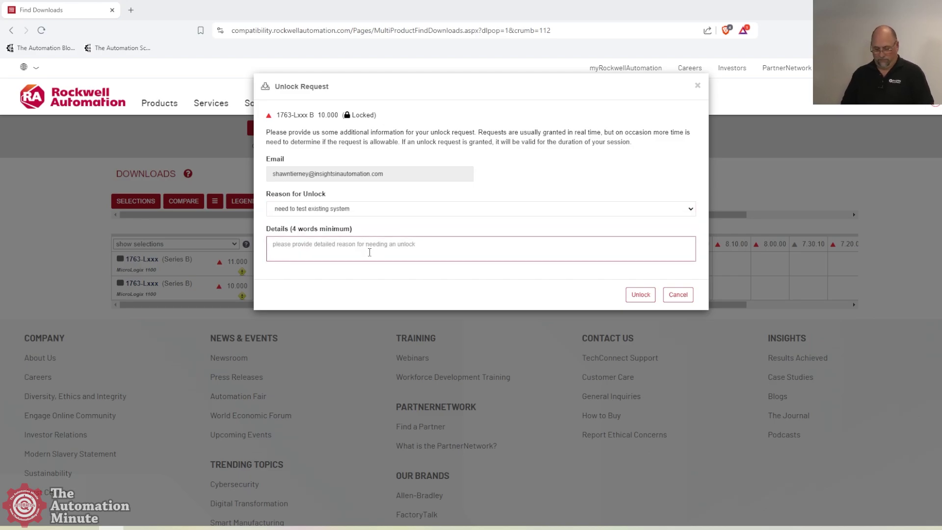
type("This i")
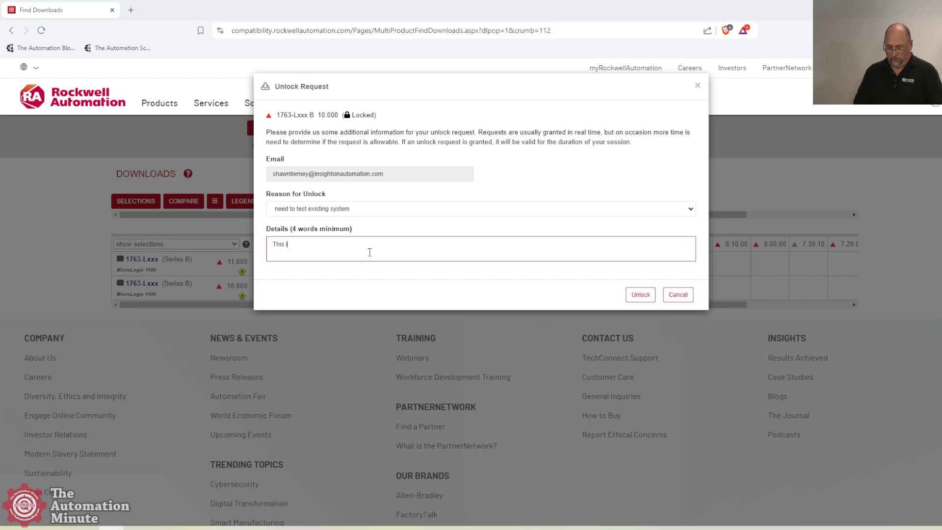
type("s for use on ")
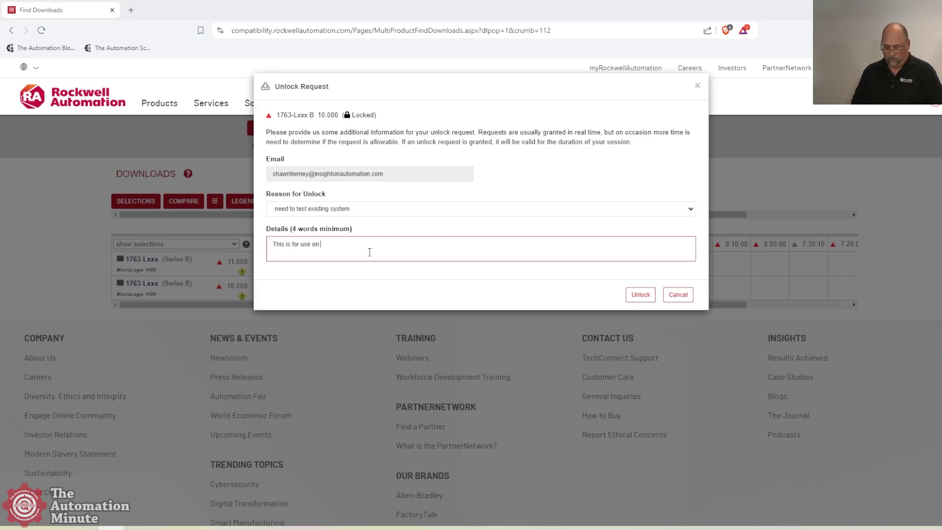
type("an existing system")
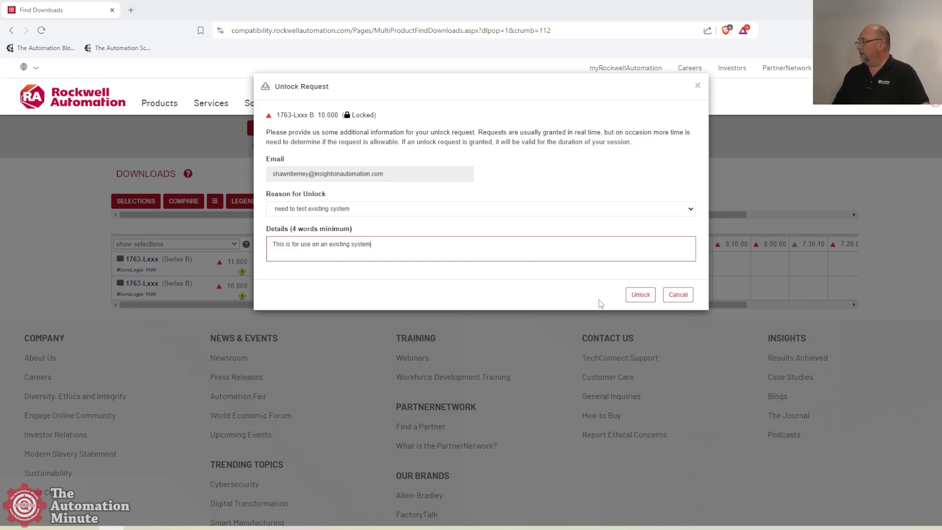
left_click(628, 298)
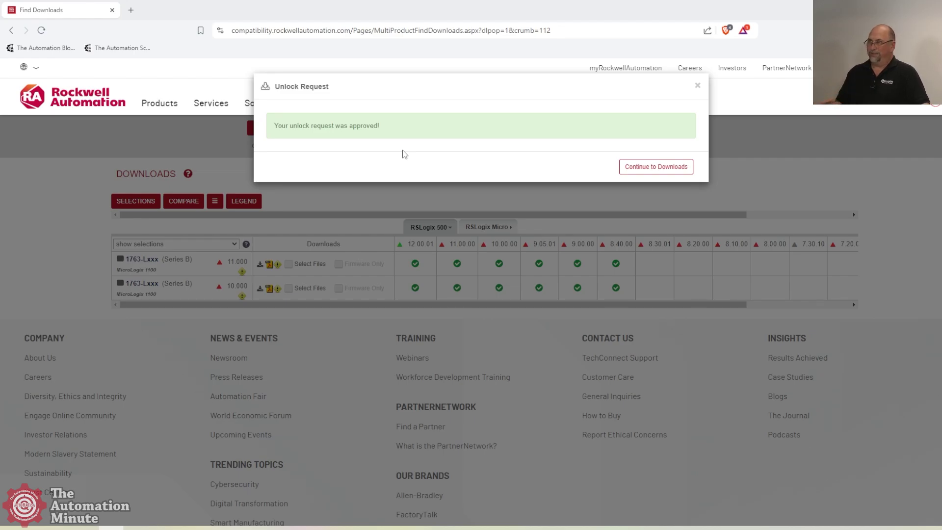
- In Available Downloads, tick RSLogix Emulate 500 6.00.00 and Micro Starter Lite w/o RSLinx EN 8.30.00
left_click(635, 172)
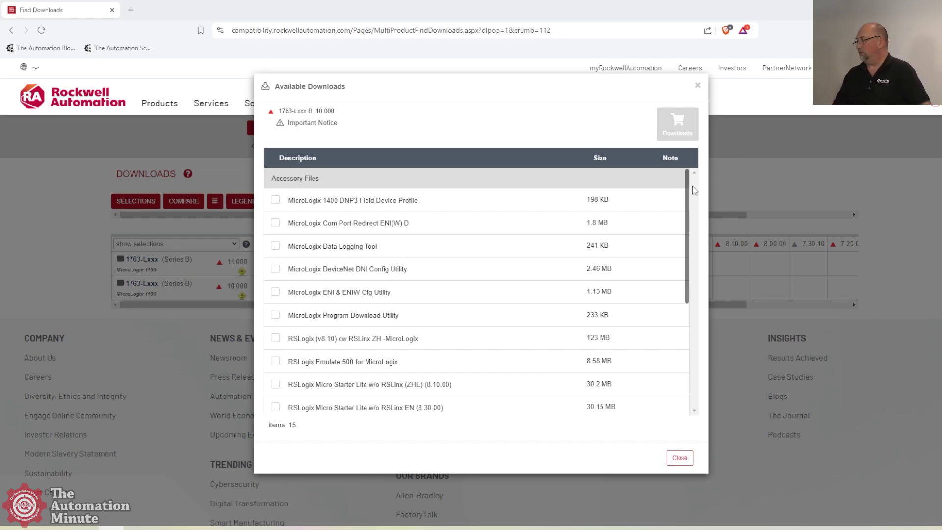
left_click_drag(688, 185, 714, 334)
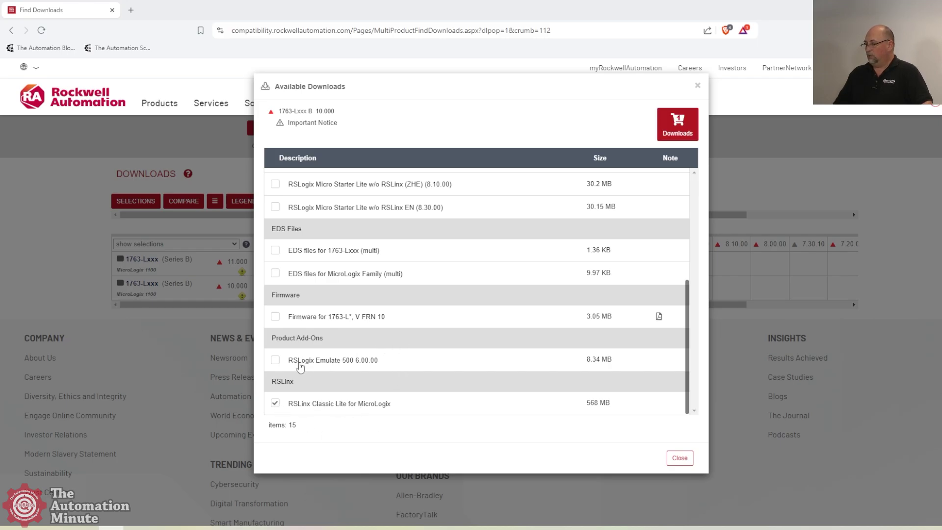
left_click(275, 361)
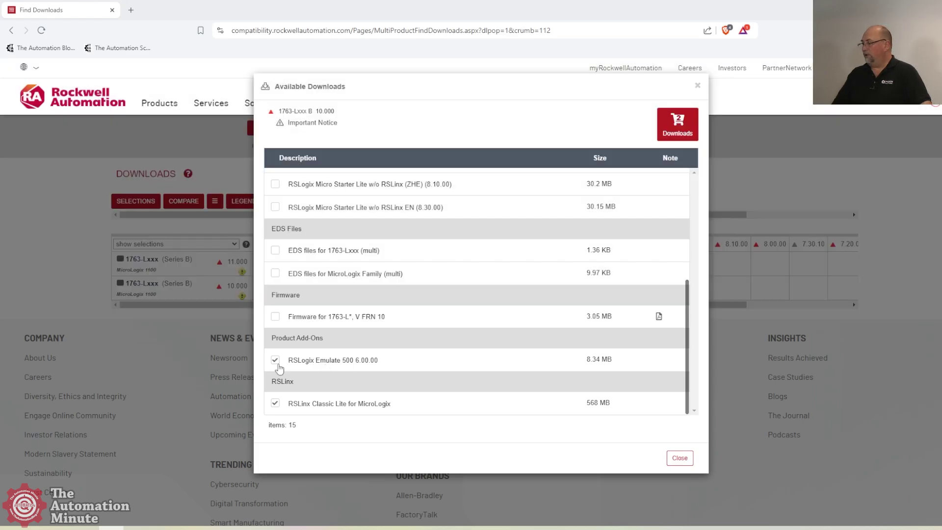
scroll(319, 379, "up", 1)
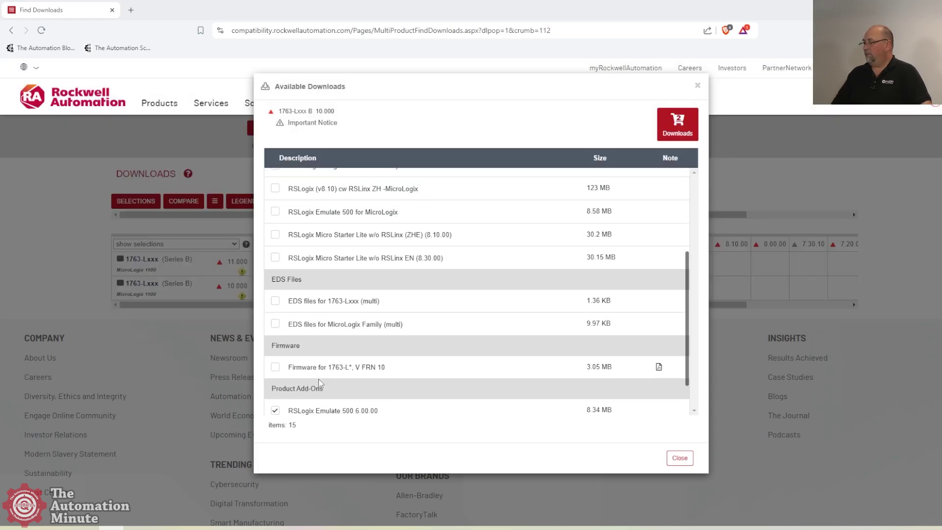
scroll(319, 381, "up", 1)
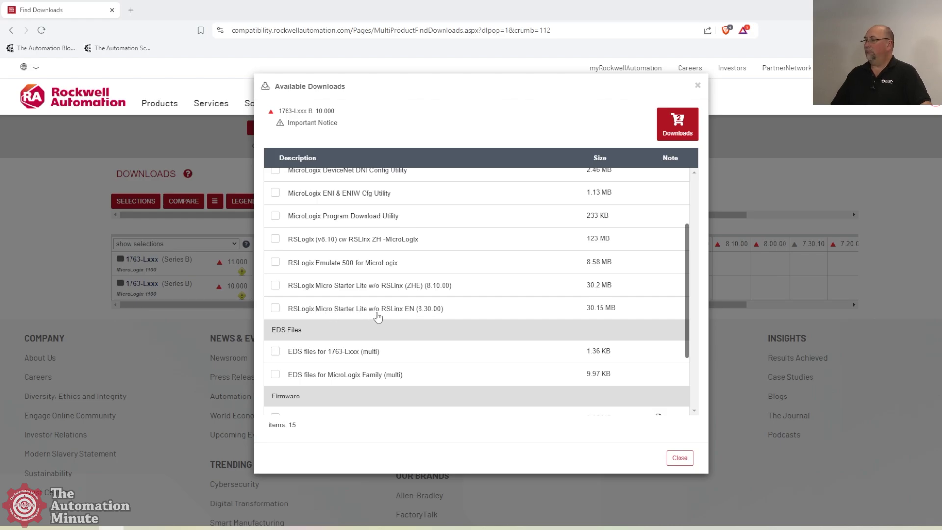
left_click(275, 308)
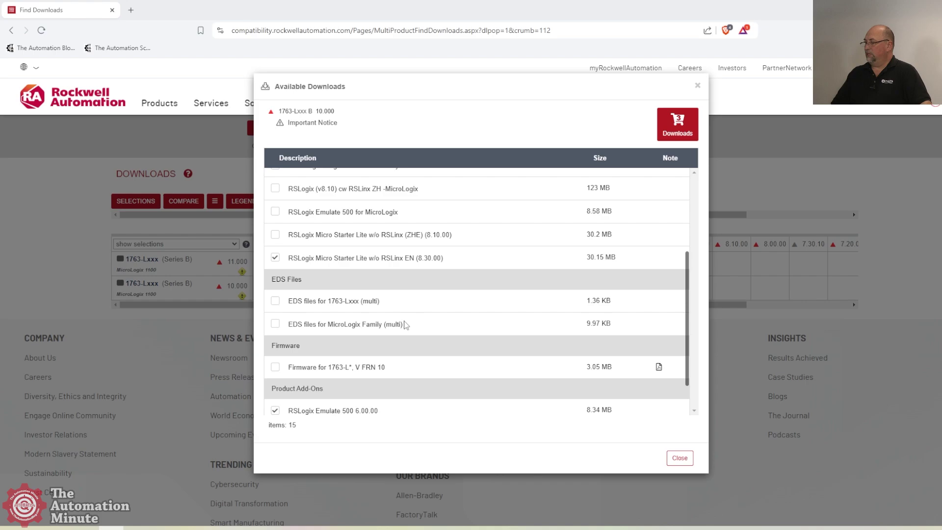
scroll(406, 325, "down", 2)
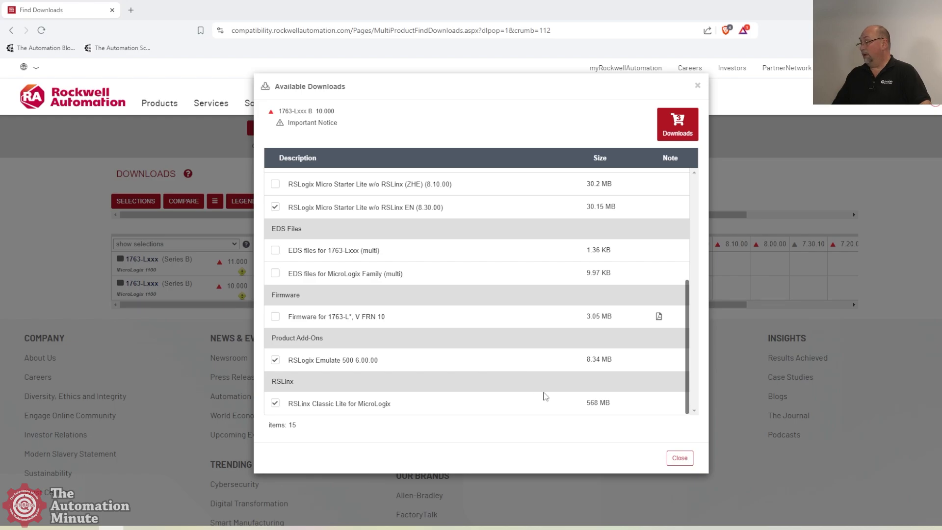
- Download the 3-item, 607 MB cart and accept the license agreement
left_click(687, 129)
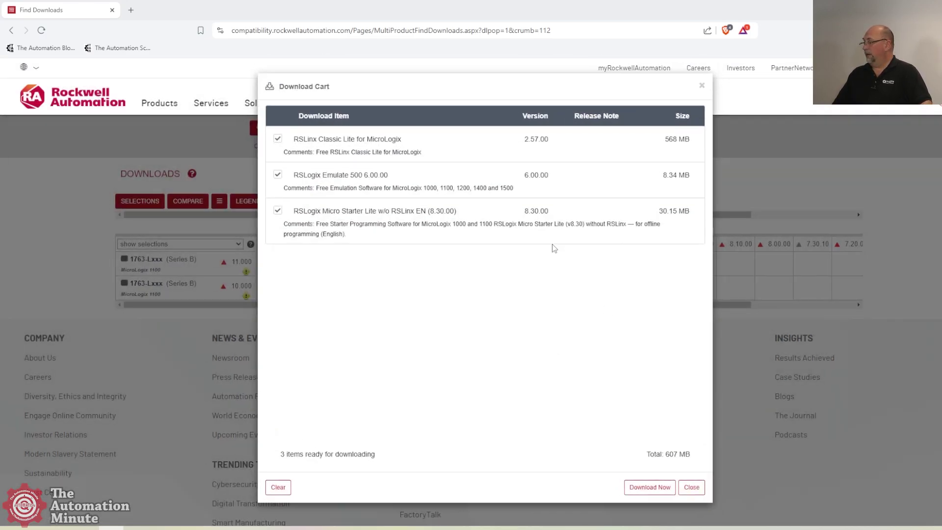
left_click(647, 487)
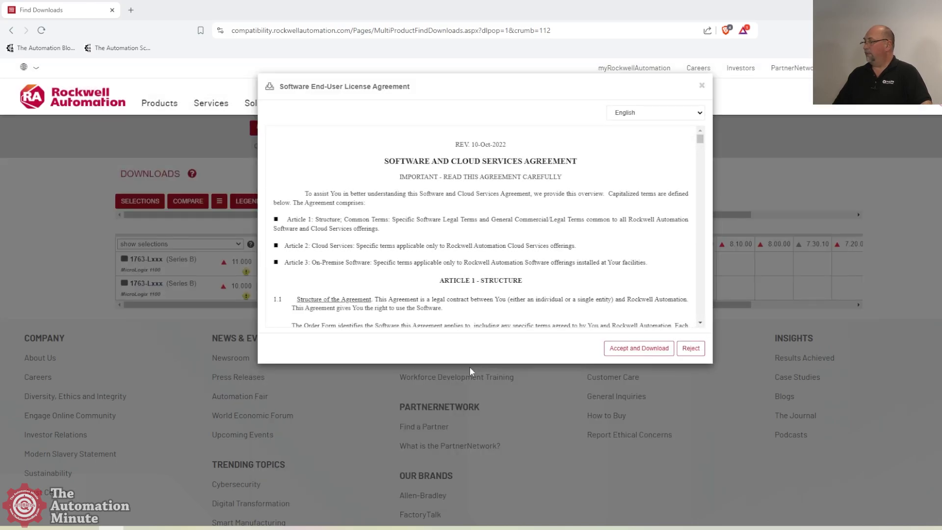
left_click(616, 348)
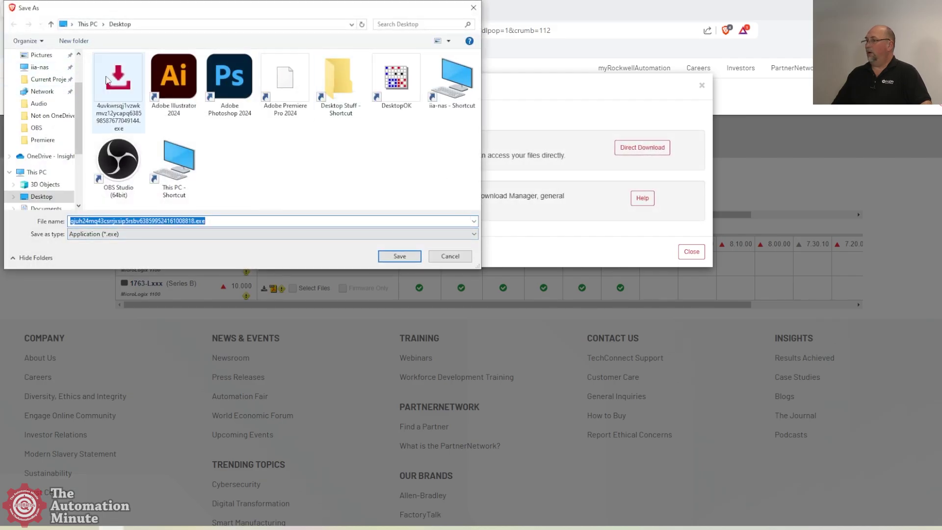
- Save the Download Manager executable to the Desktop and download all three packages to C:\RA
left_click(400, 257)
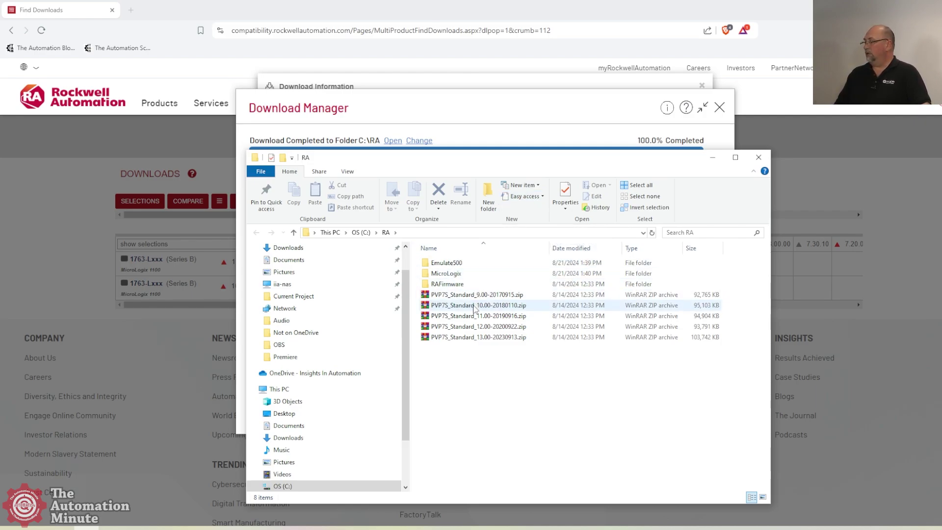
- Check the MicroLogix folder, then browse to C:\RA\Emulate500\6.00.00-RSLogixEmulate500-CD and move the window aside
double_click(447, 274)
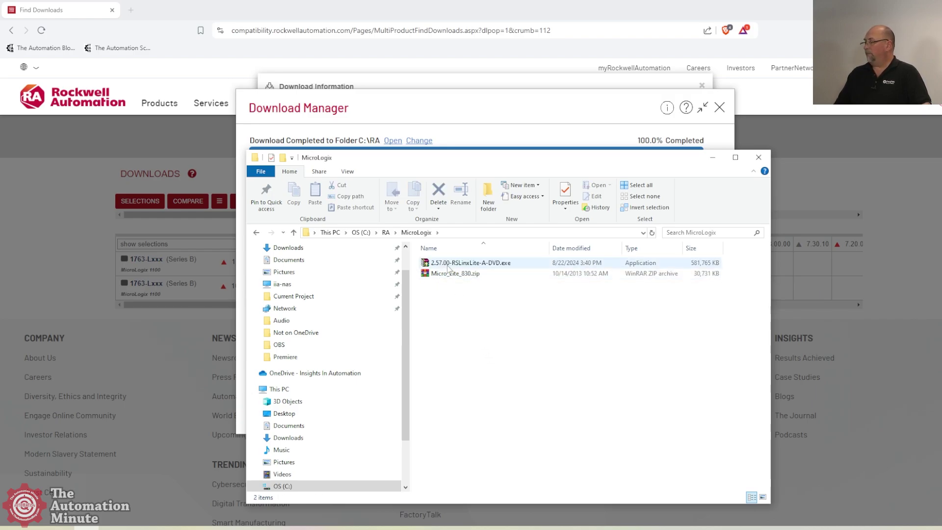
key("BackSpace")
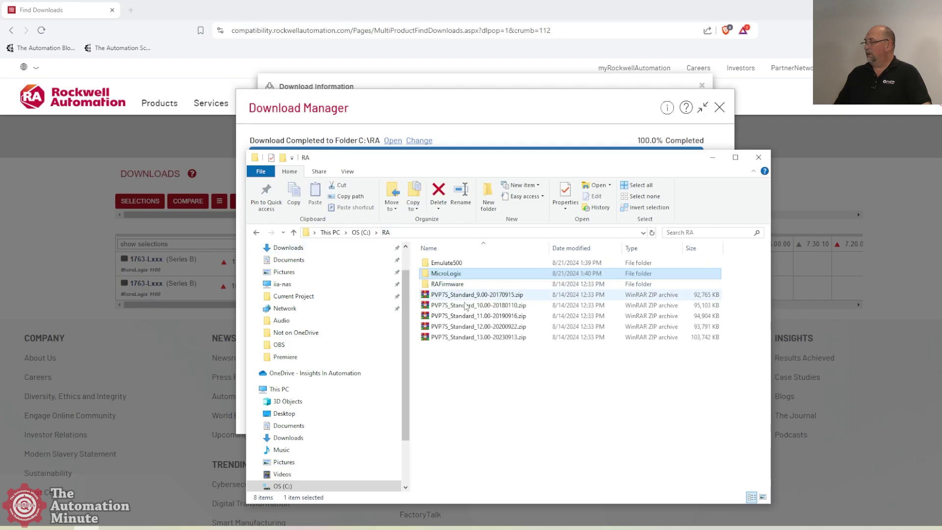
double_click(446, 263)
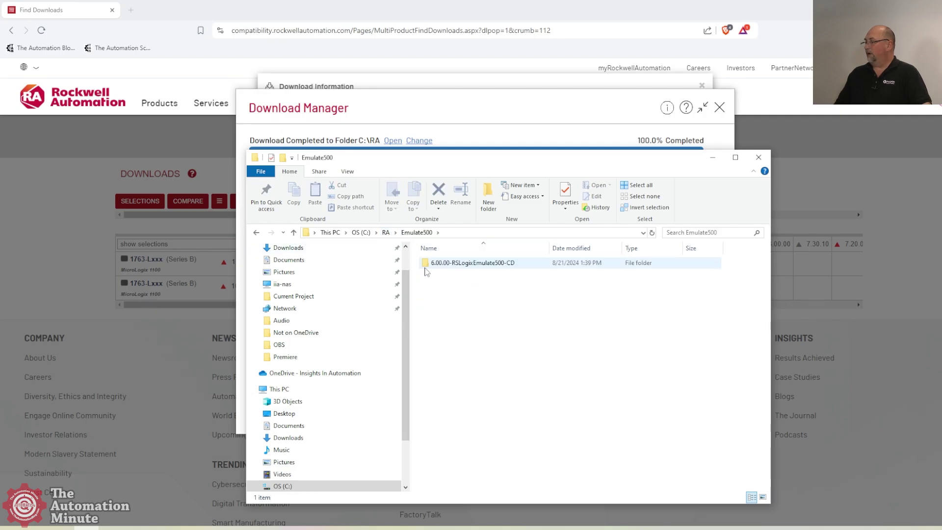
double_click(457, 263)
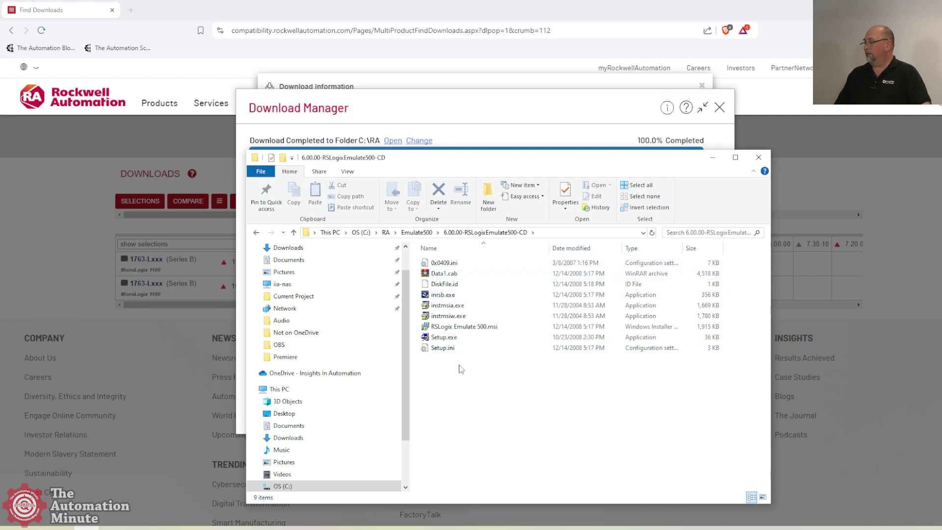
left_click_drag(579, 165, 615, 163)
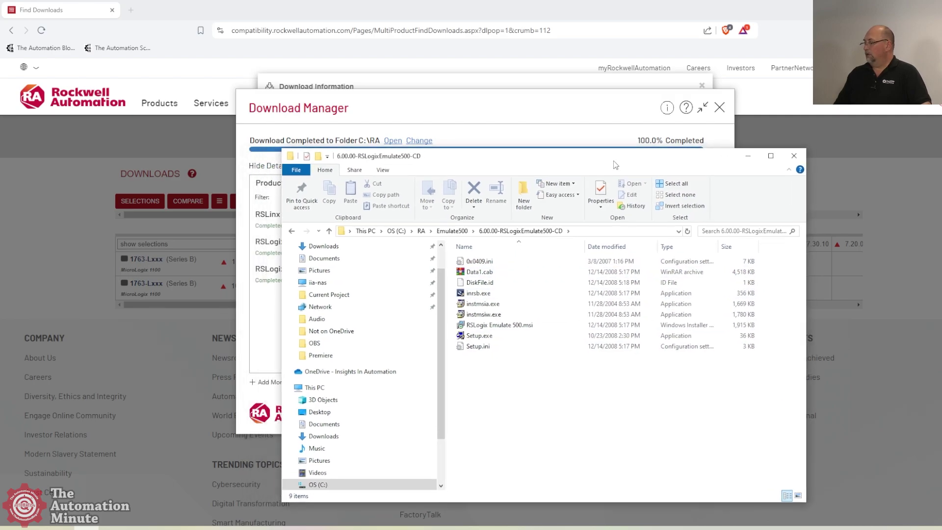